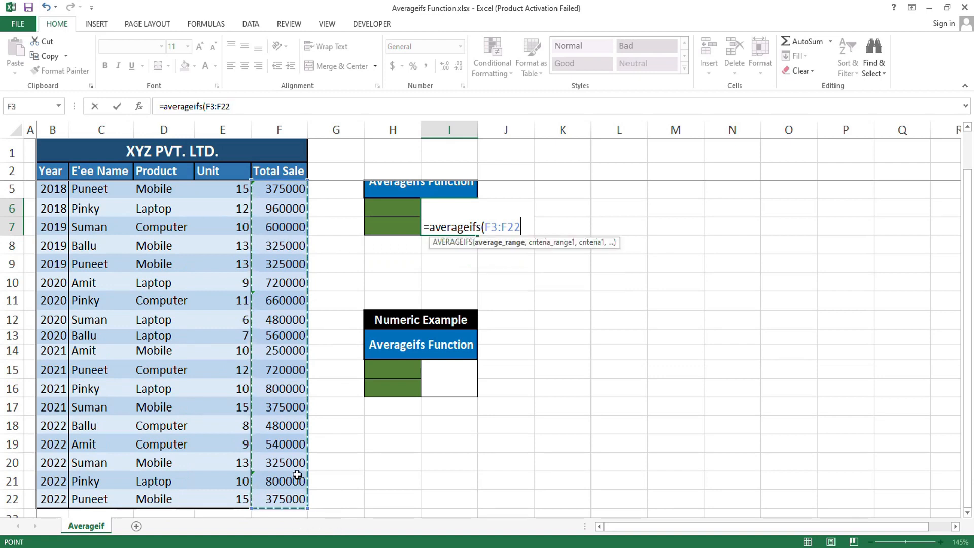
Step: Add C3:C22 as the AVERAGEIFS formula's first criteria range, with the employee name from C3 as quoted text criterion
left_click_drag(102, 190, 92, 482)
scroll(568, 272, "up", 2)
type(",")
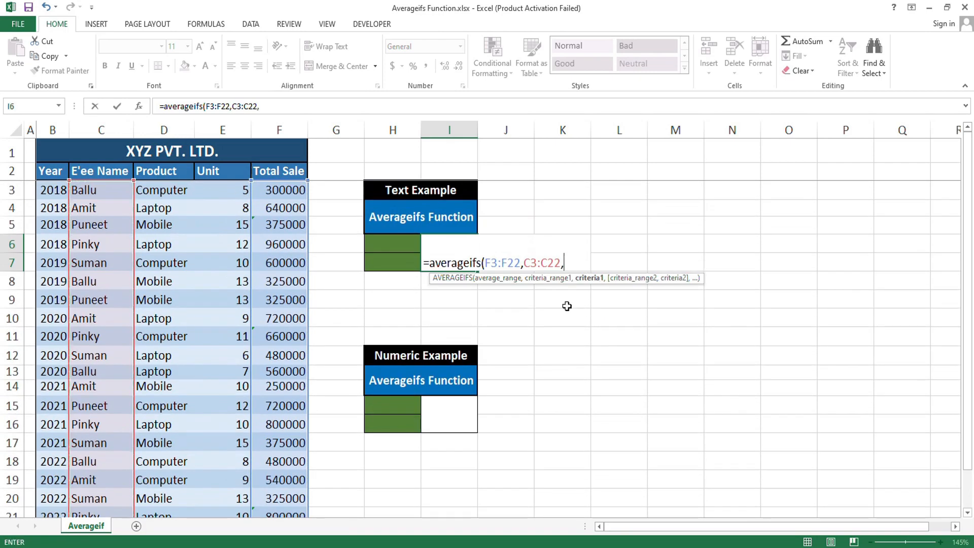
type("\"Ballu\"")
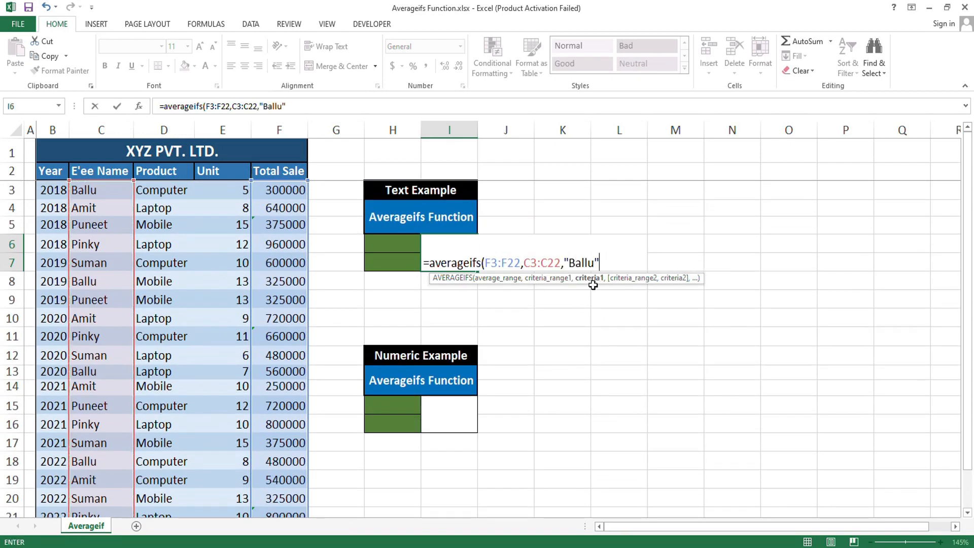
type(",")
Step: Add D3:D22 with the criterion "Computer" as the second condition and complete the AVERAGEIFS formula
left_click_drag(178, 190, 196, 496)
scroll(704, 331, "up", 1)
type(",\"Computer")
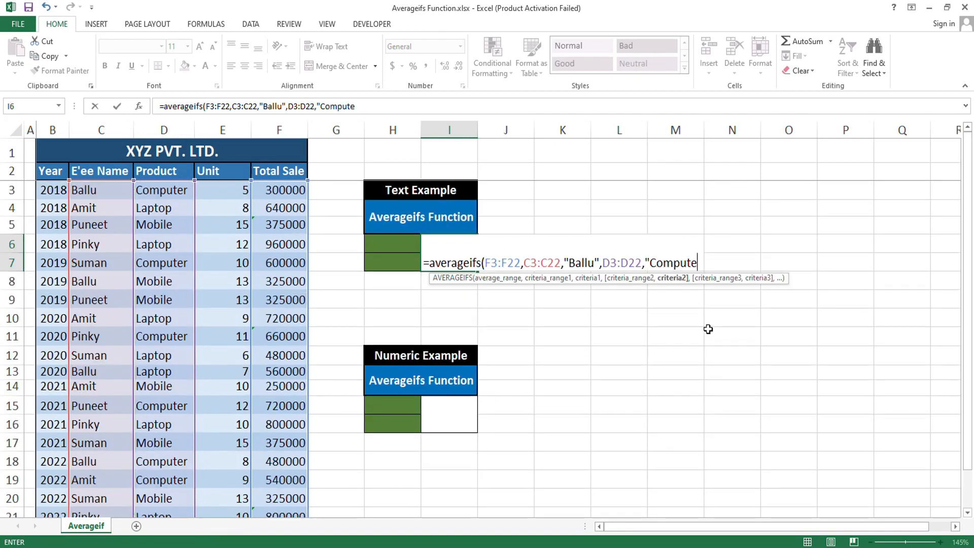
type("\")")
key("Return")
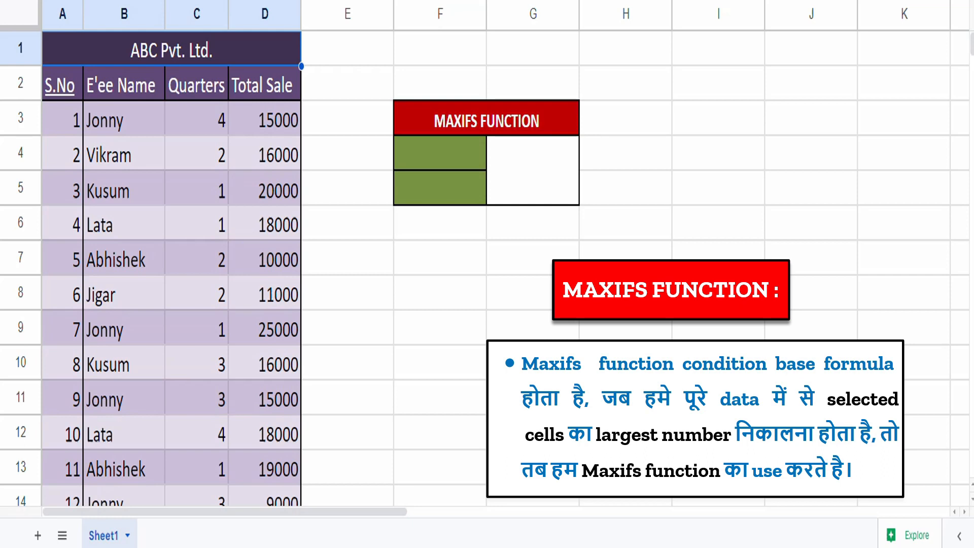
Step: Enter =max(D4:D15) under the MAX FUNCTION heading to find the highest incentive
type("=max")
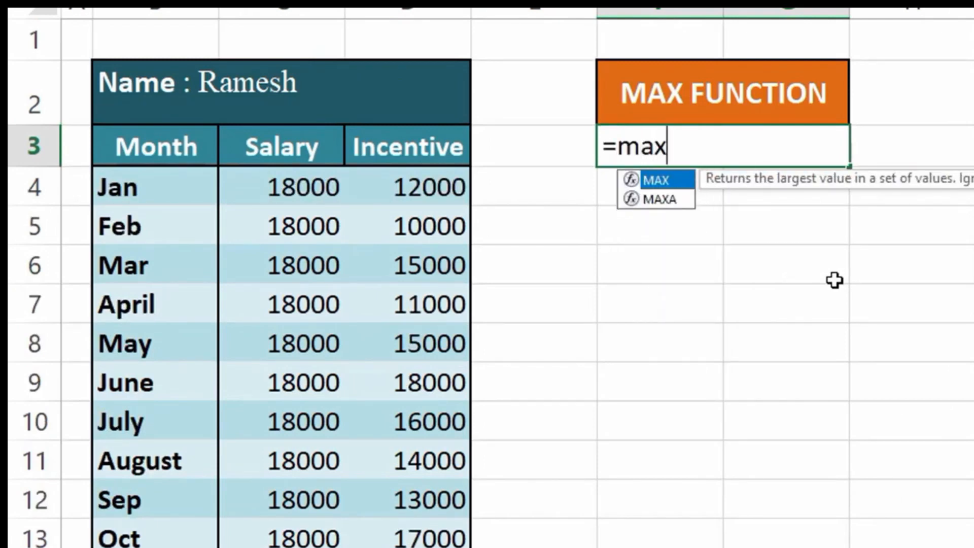
type("(")
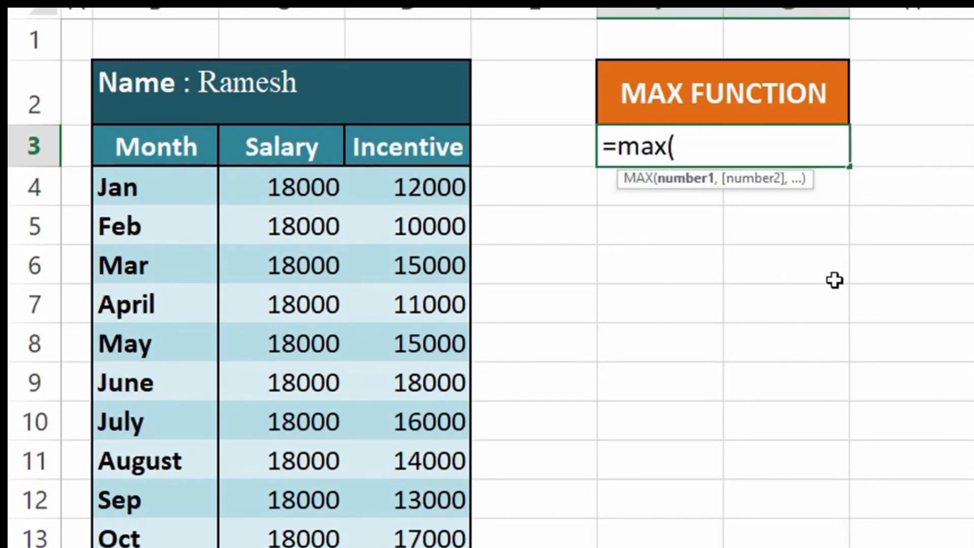
left_click(441, 198)
left_click(426, 311)
left_click_drag(437, 187, 442, 498)
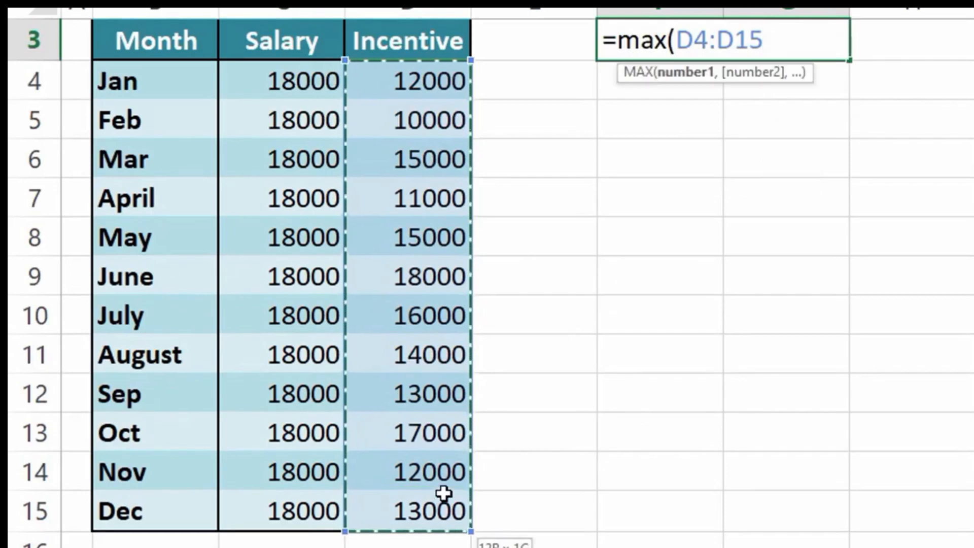
scroll(736, 366, "up", 1)
type(")")
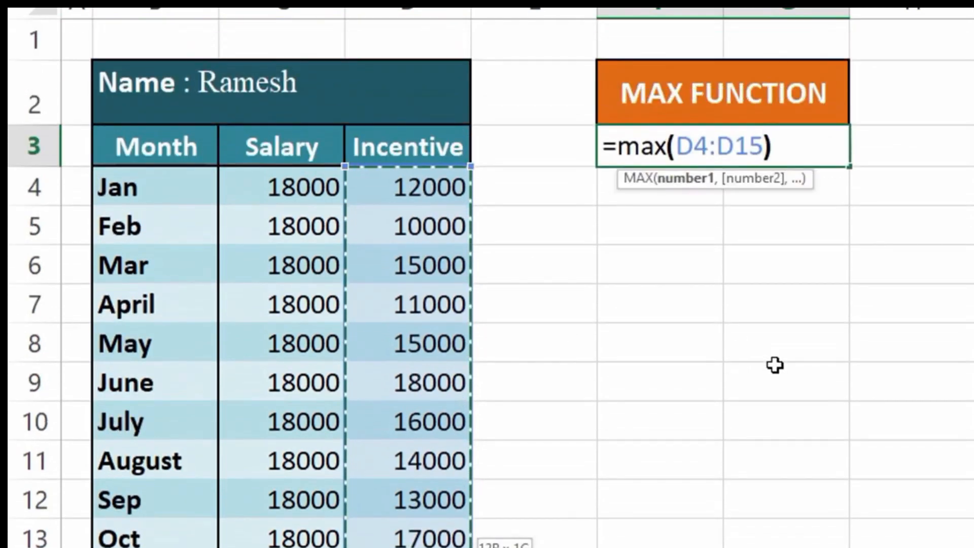
key("Return")
key("Up")
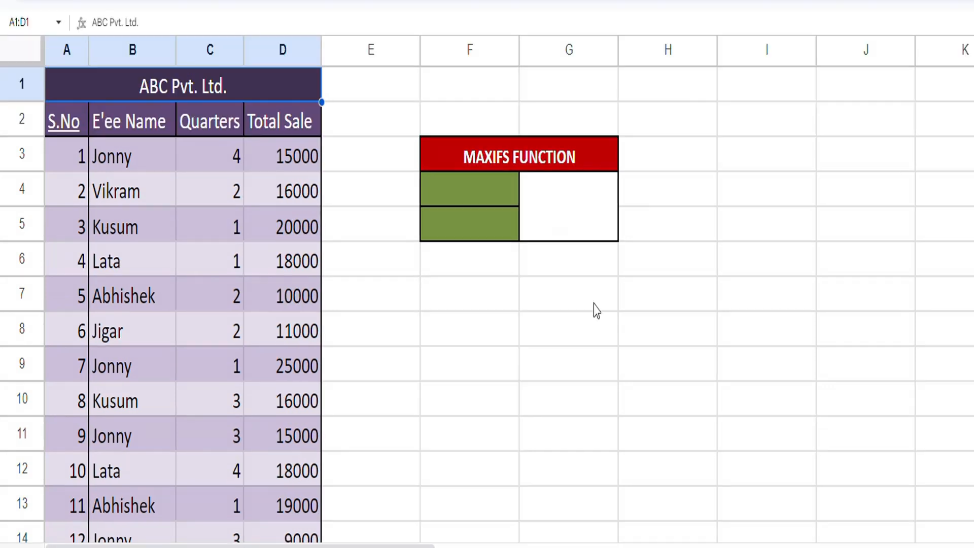
Step: In Google Sheets, start a MAXIFS formula in merged cell G4:G5 with the Total Sale values D3:D17 as its range
left_click(562, 200)
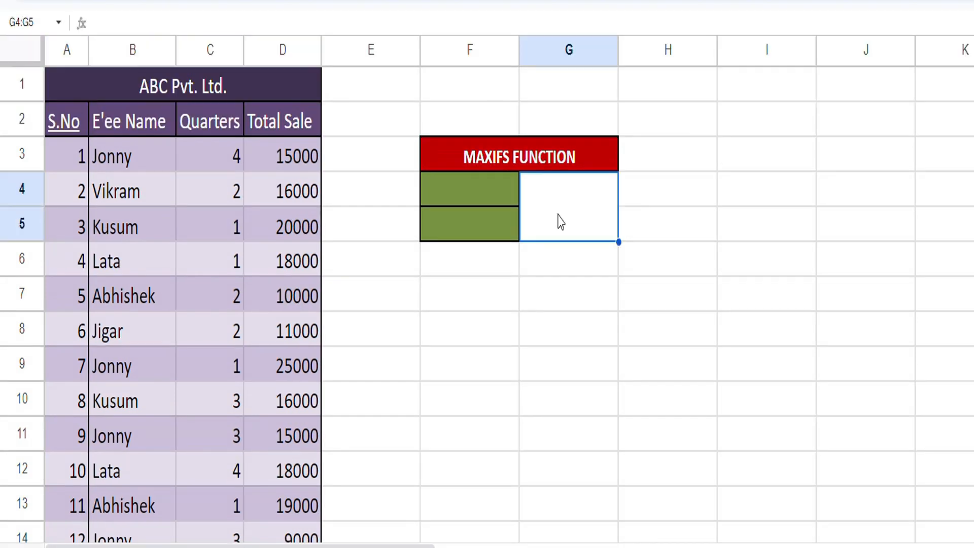
type("=M")
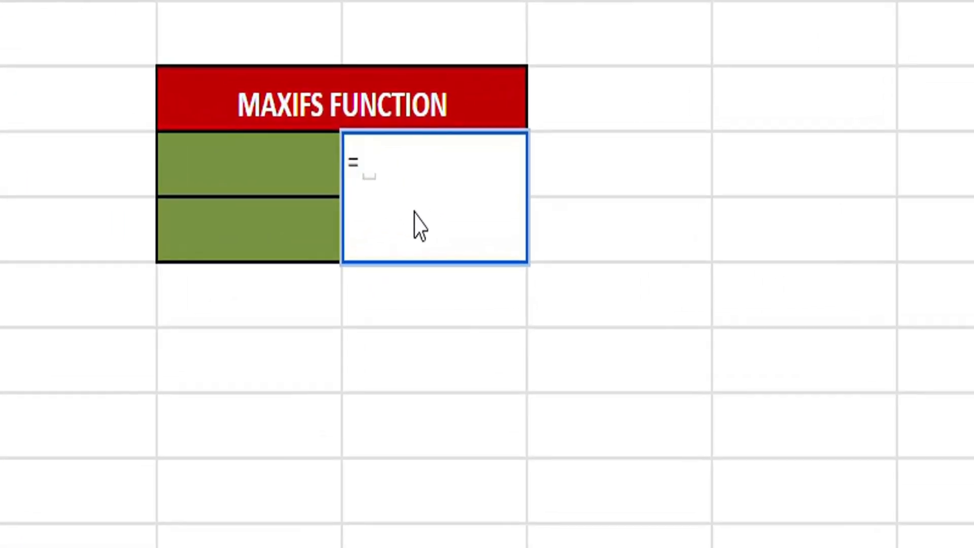
type("AXIFS(")
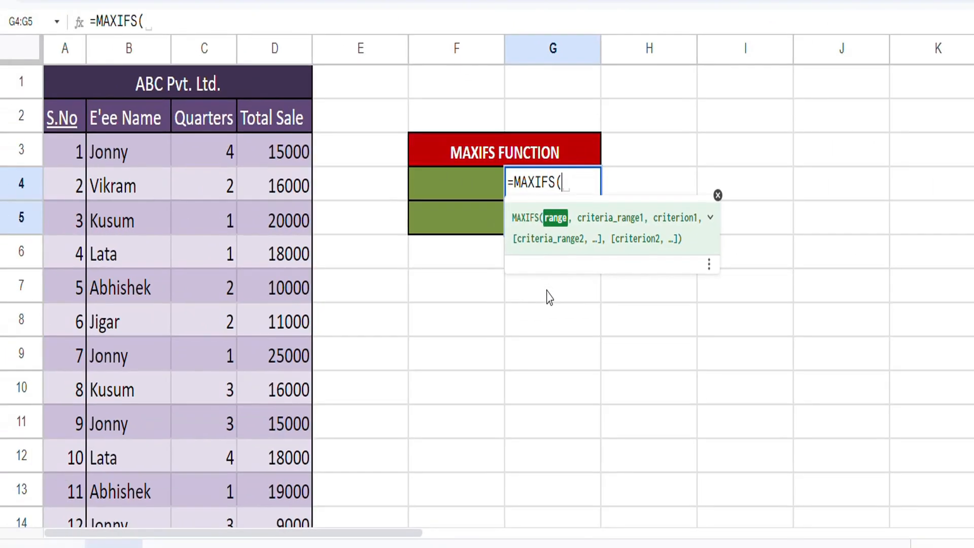
left_click(285, 155)
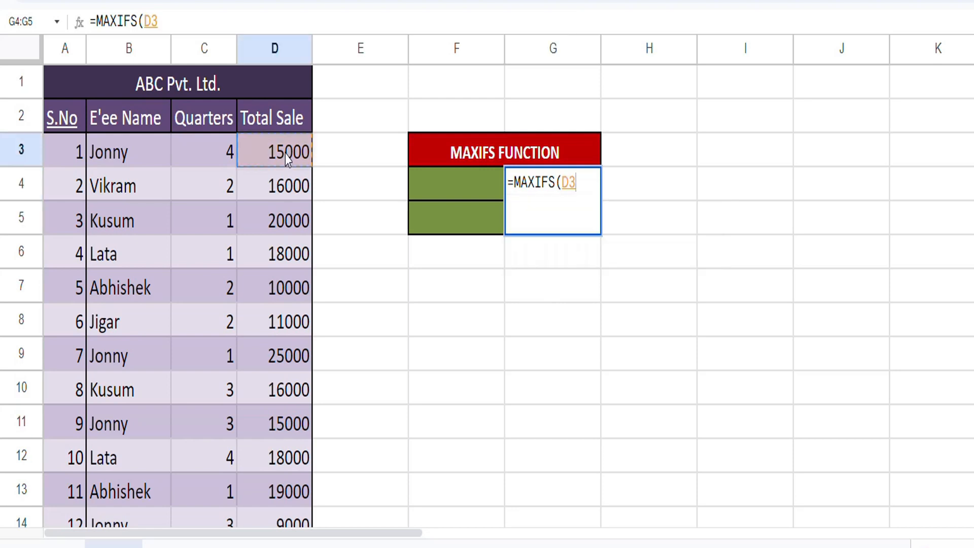
key("ctrl+shift+Down")
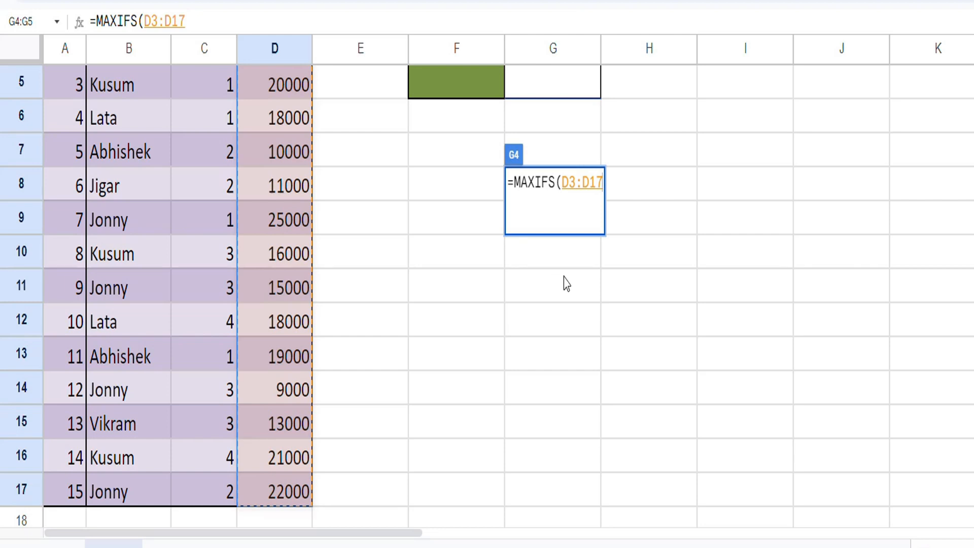
scroll(653, 274, "up", 2)
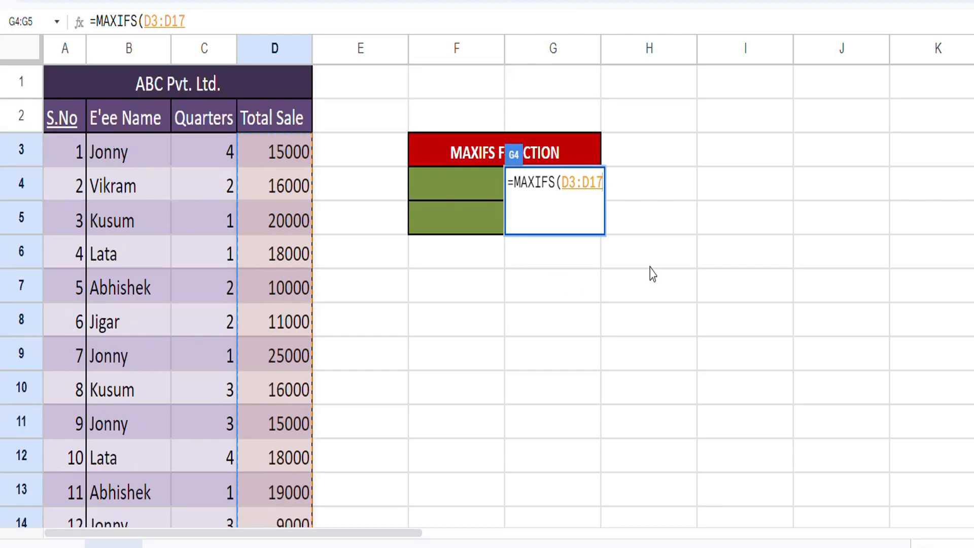
Step: Add B3:B17 as the first MAXIFS criteria range, with the employee name from B3 as quoted text criterion
type(",")
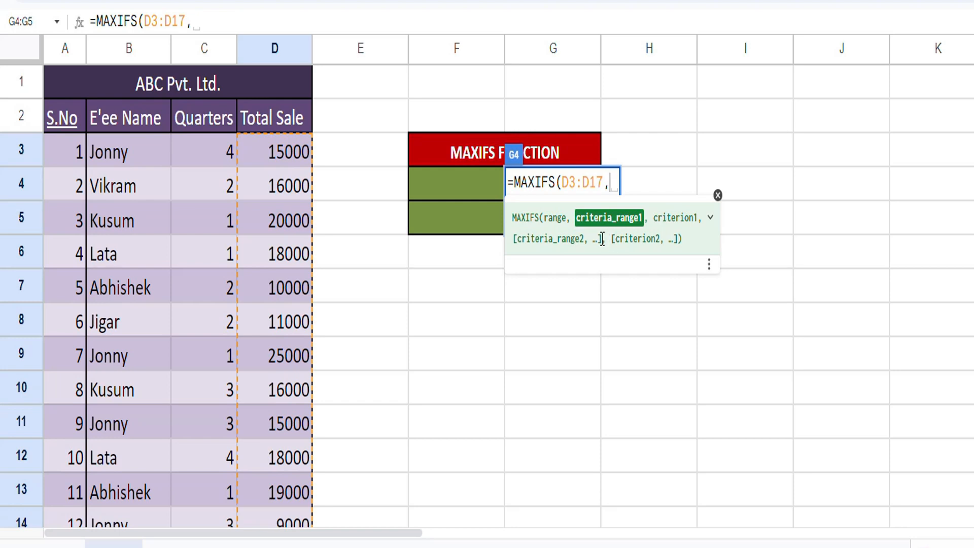
left_click(118, 166)
key("ctrl+shift+Down")
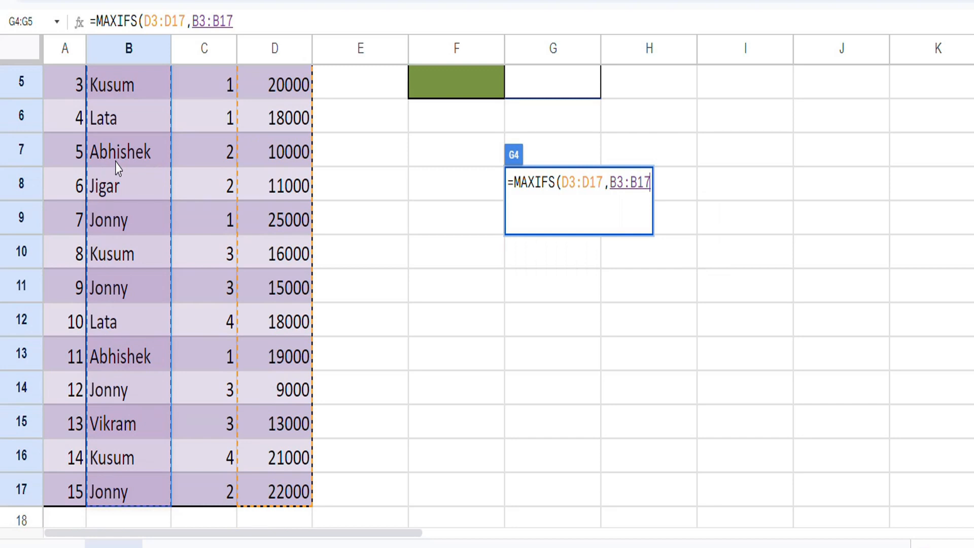
type(",")
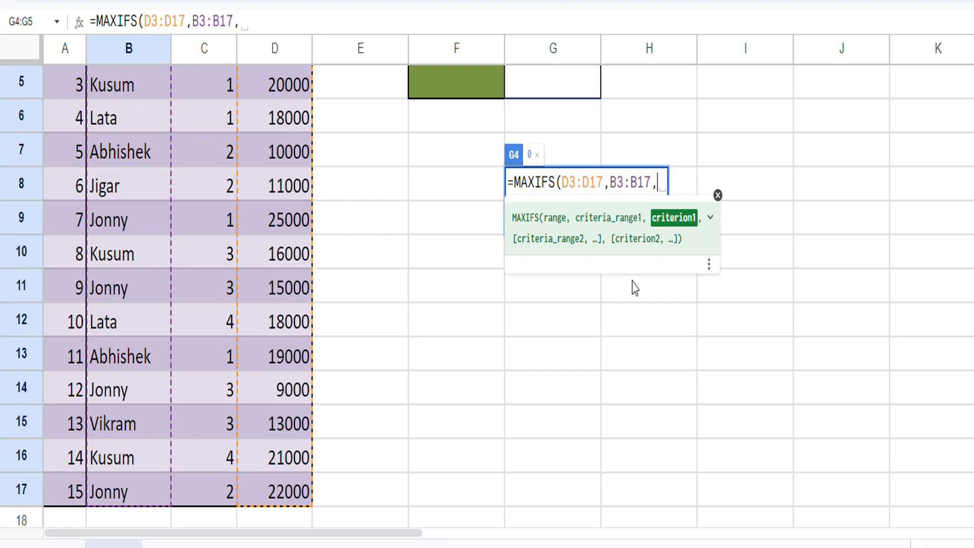
type("\"")
type("jO")
type("Jo")
type("nny\"")
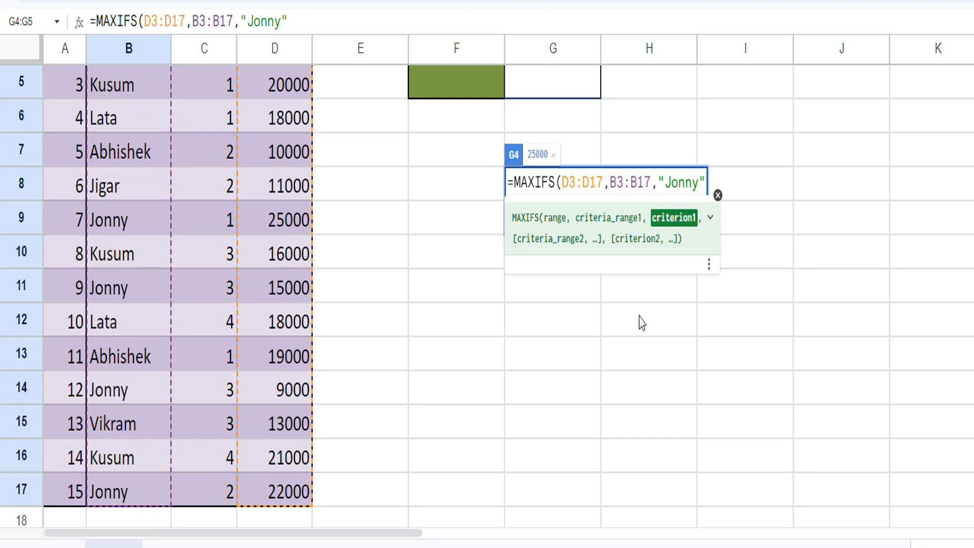
Step: Add the Quarters range C3:C17 with criterion 1 as the second condition and complete the MAXIFS formula
scroll(140, 287, "up", 2)
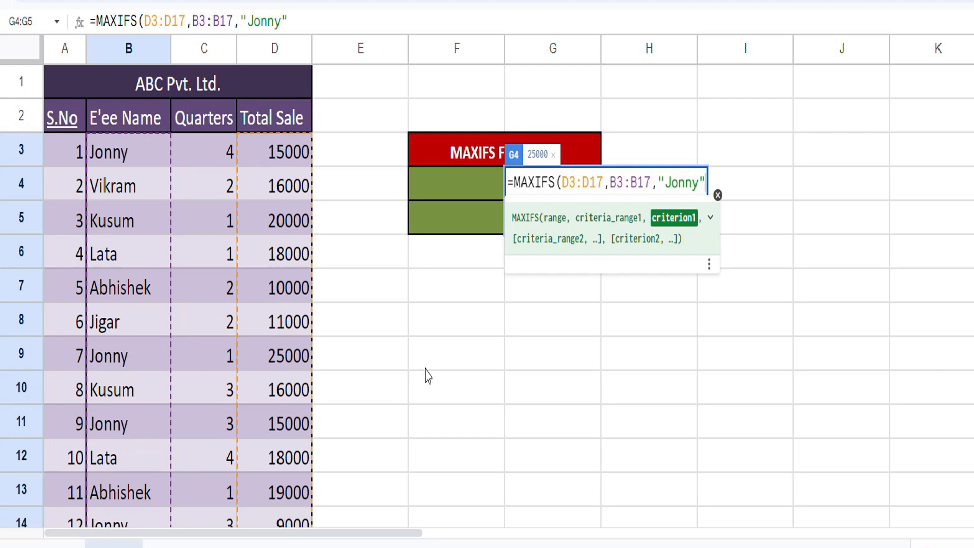
scroll(248, 478, "down", 1)
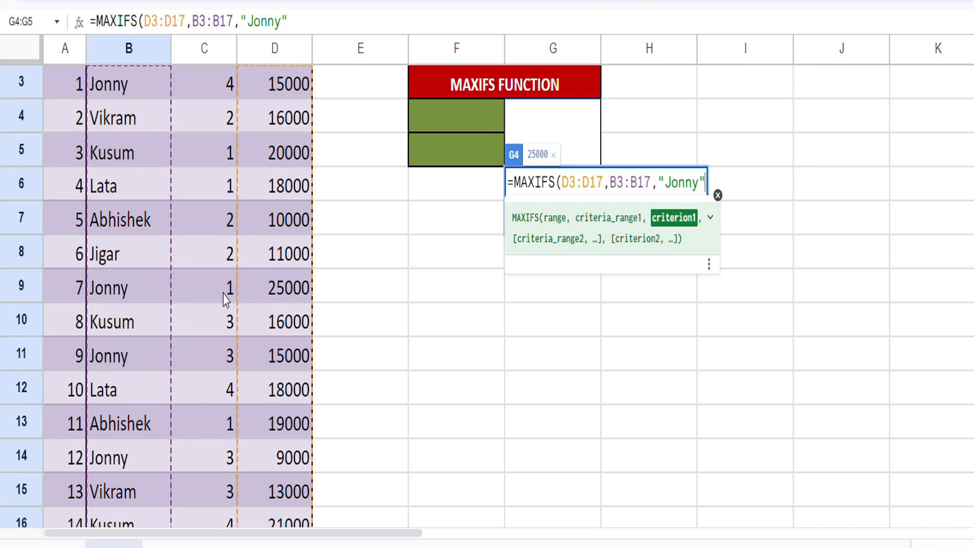
scroll(486, 367, "up", 1)
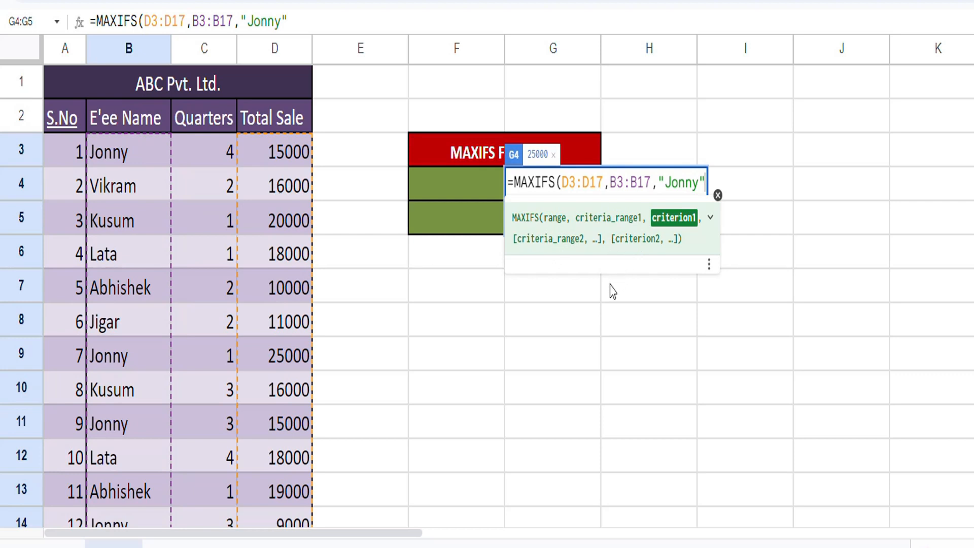
type(",")
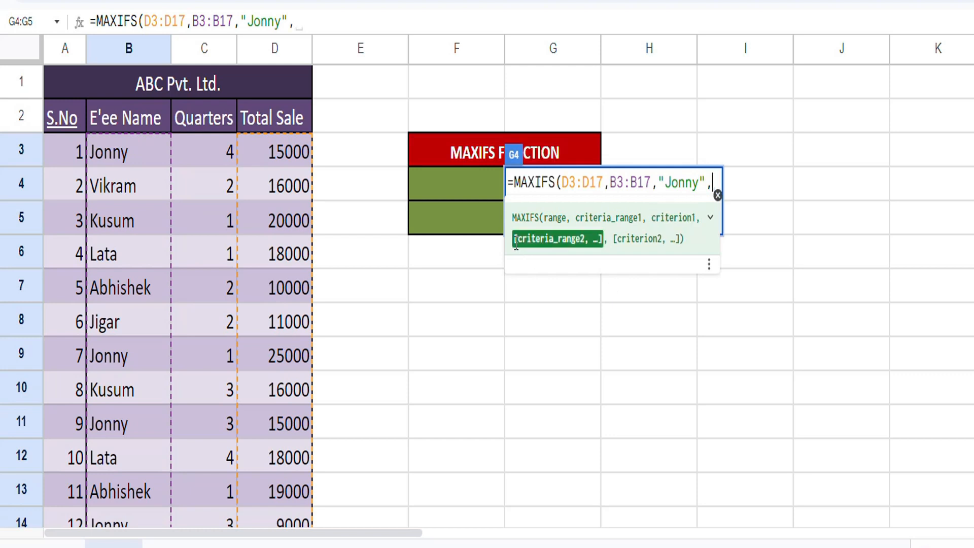
left_click(218, 151)
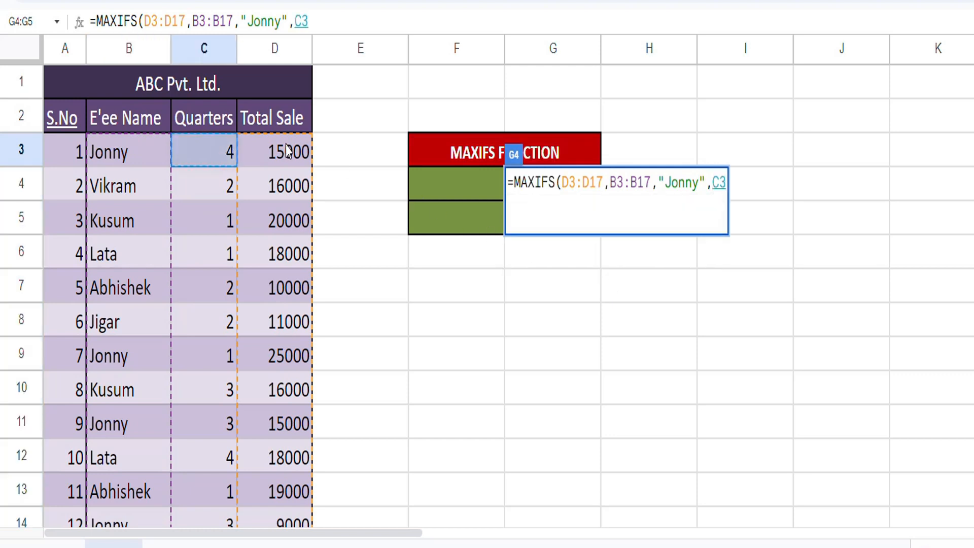
key("ctrl+shift+Down")
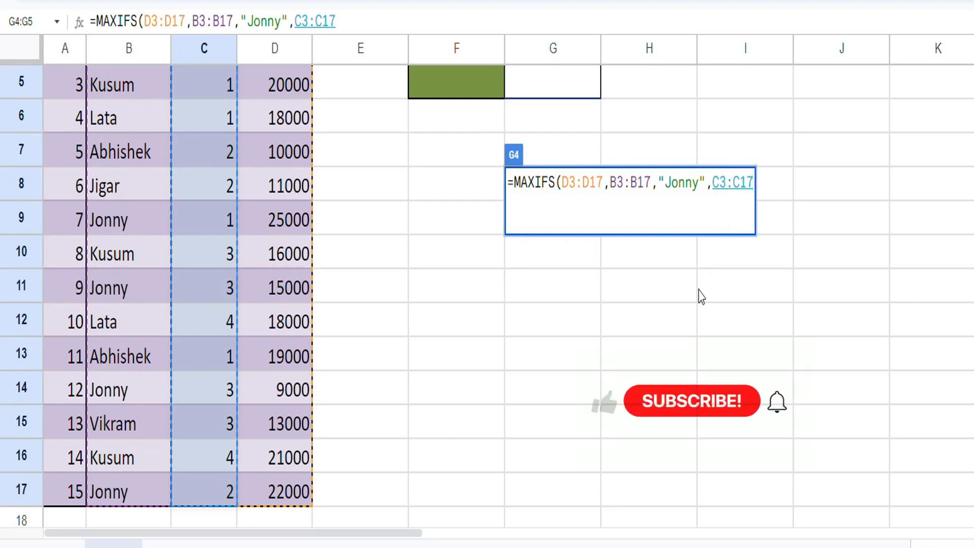
scroll(778, 102, "up", 3)
type(",")
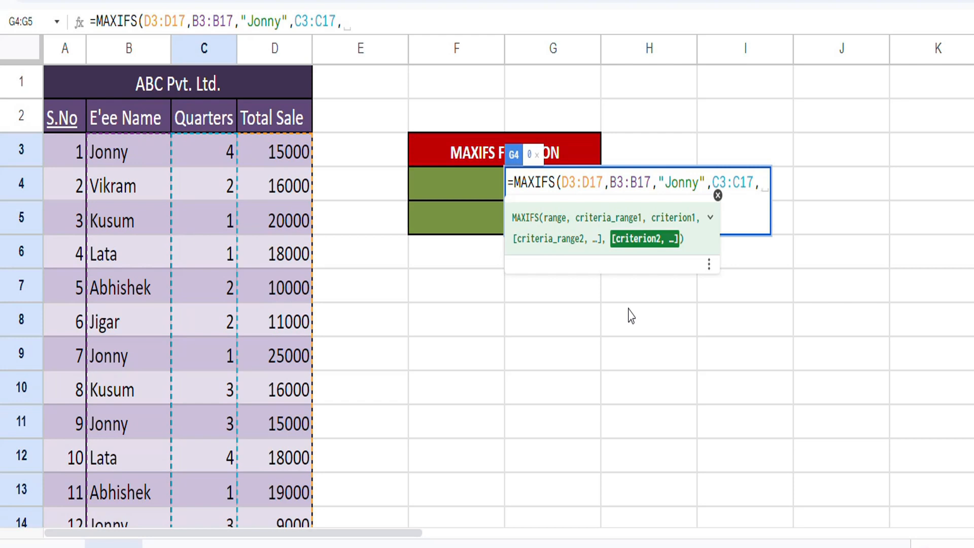
type("1")
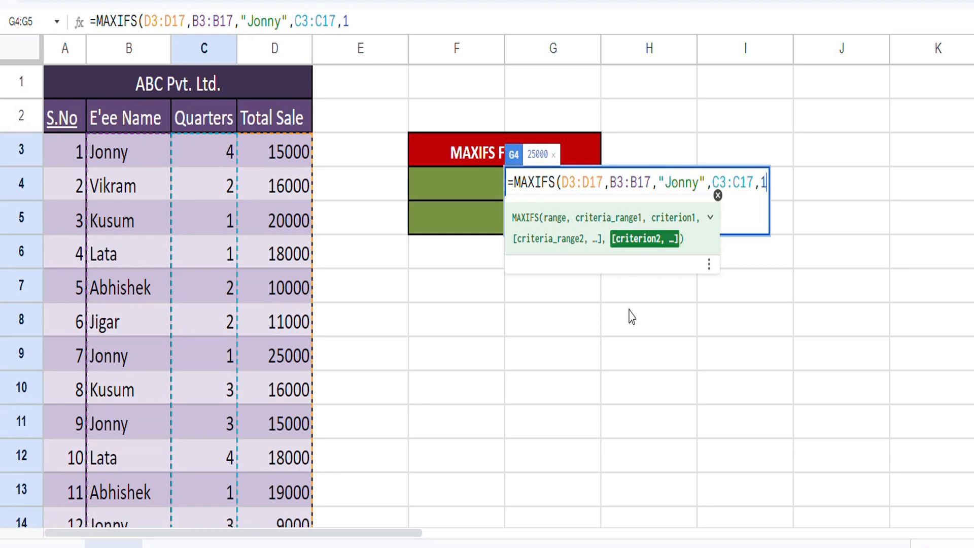
type(")")
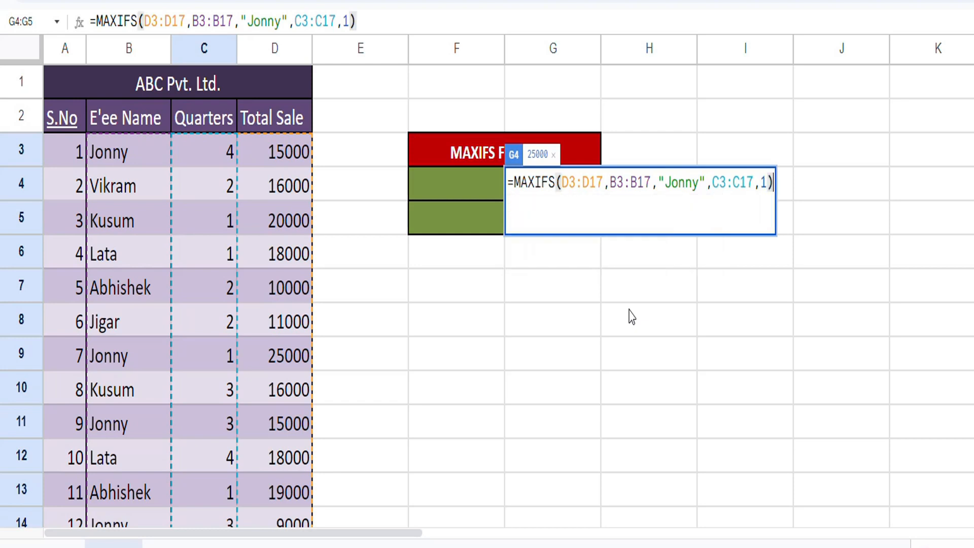
key("Return")
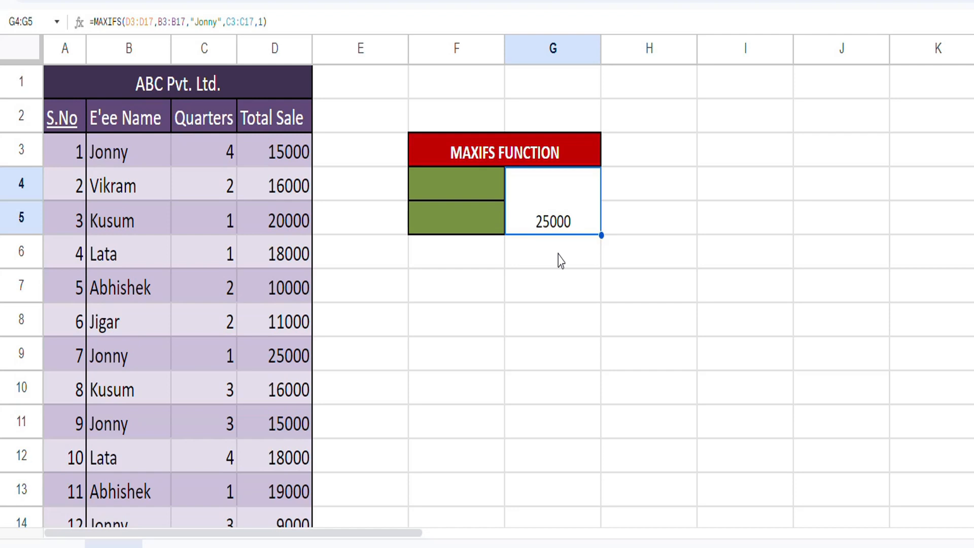
Step: Replace the quoted employee name in the G4 MAXIFS formula with a reference to cell F4
key("F2")
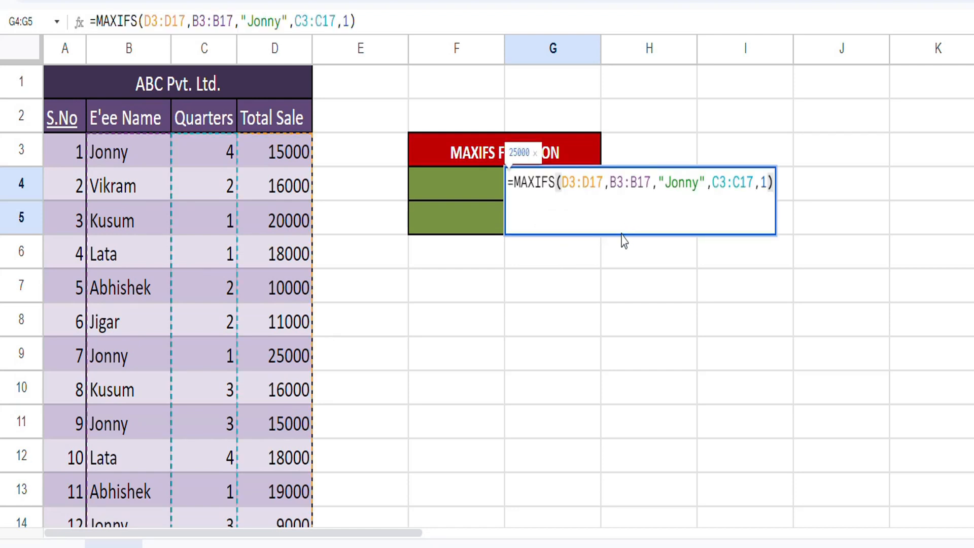
left_click(705, 182)
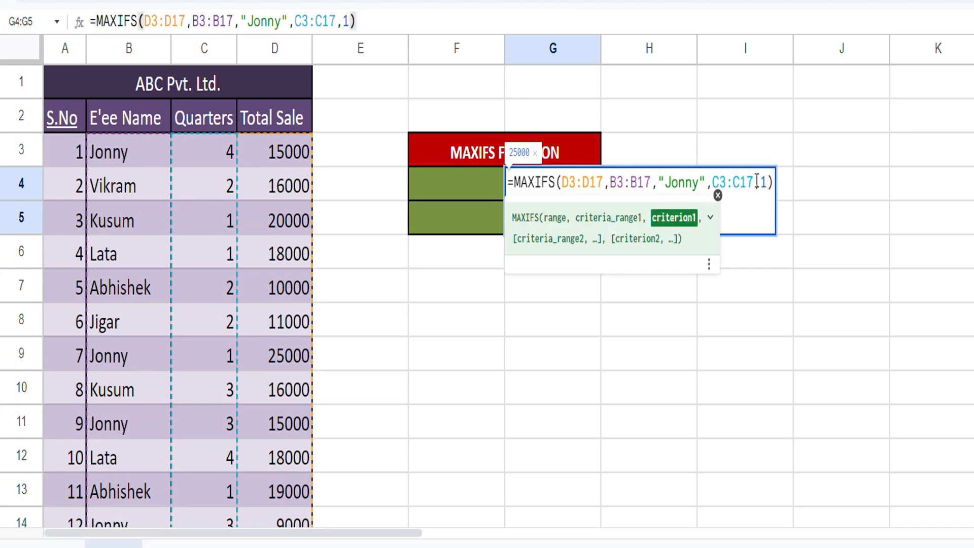
key("BackSpace")
key("BackSpace")
key("BackSpace")
key("BackSpace")
key("BackSpace")
key("BackSpace")
key("BackSpace")
left_click(485, 192)
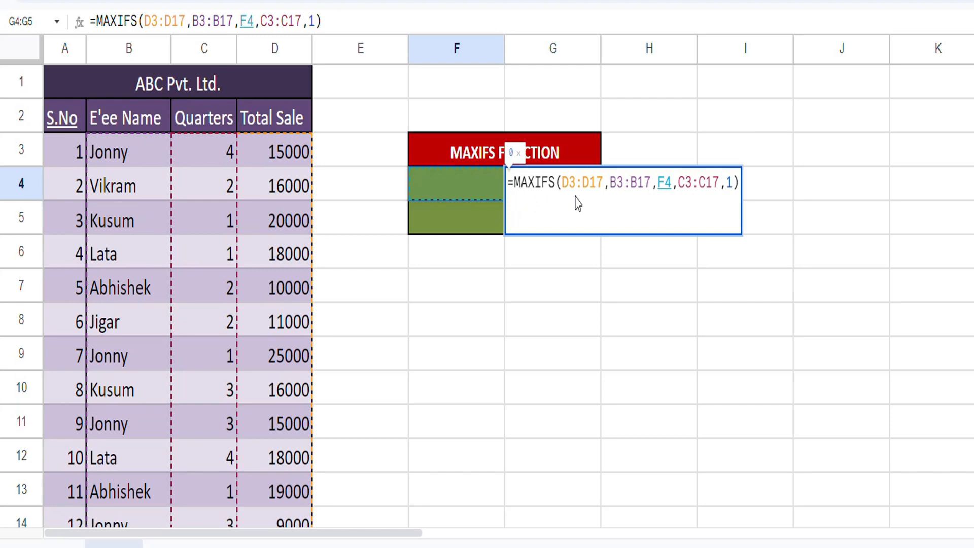
Step: Replace the quarter criterion 1 in the MAXIFS formula with a reference to cell F5 and apply the formula
left_click(733, 178)
key("BackSpace")
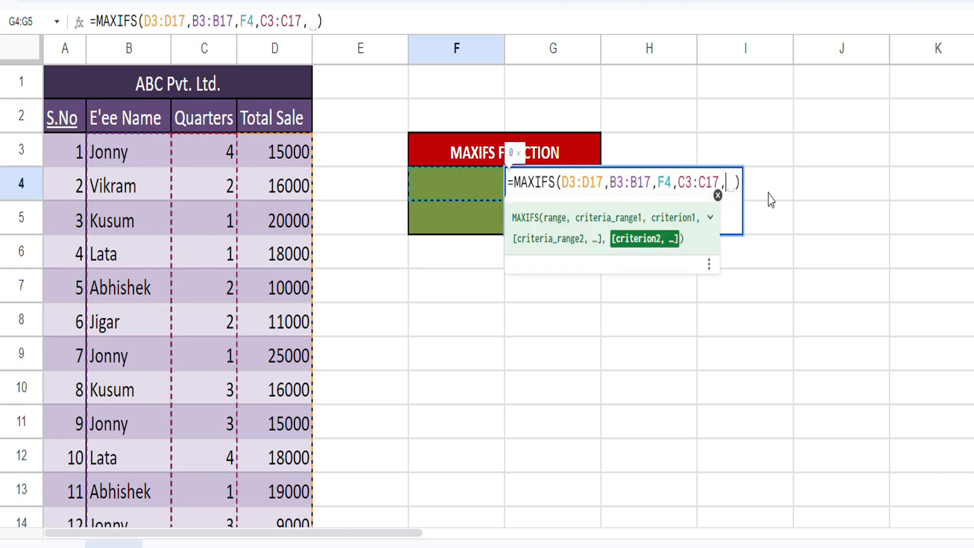
left_click(482, 215)
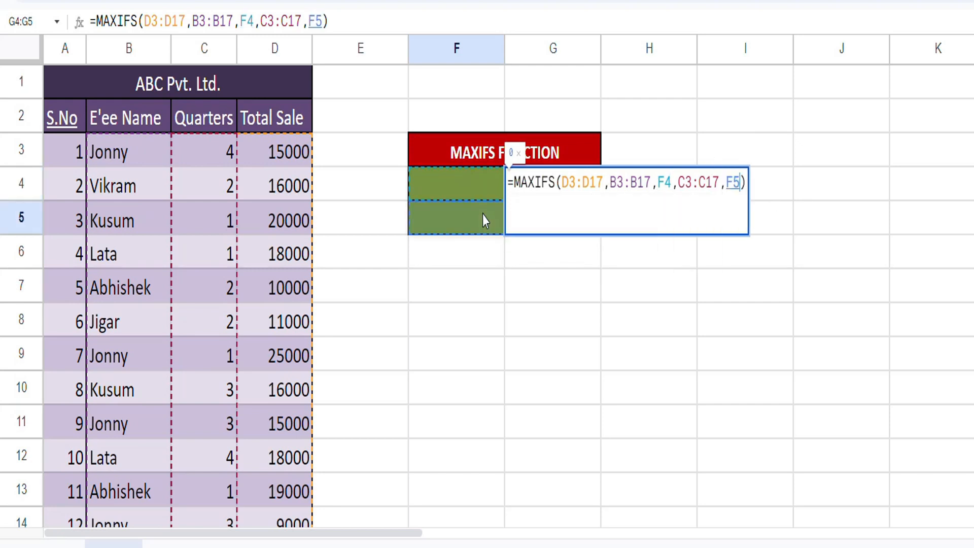
key("Return")
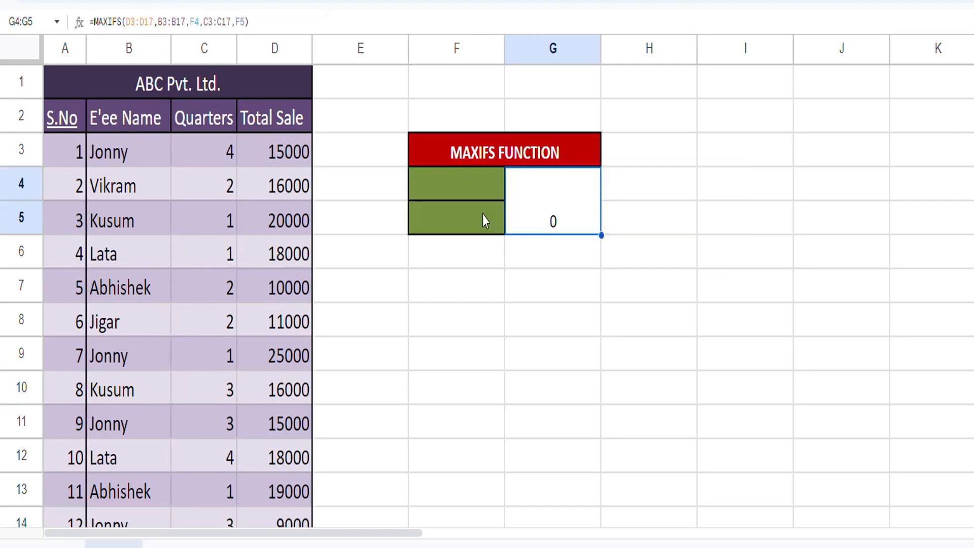
Step: Enter the employee name from B3 in F4 and quarter 1 in F5 as the MAXIFS criteria
key("Up")
key("Down")
left_click(448, 180)
type("Jonny")
key("Return")
type("1")
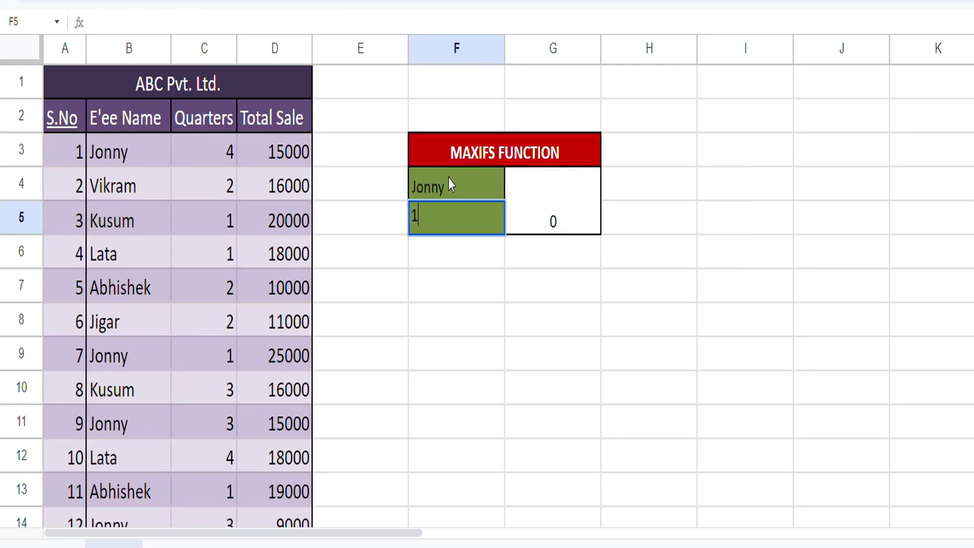
key("Return")
key("Up")
key("Right")
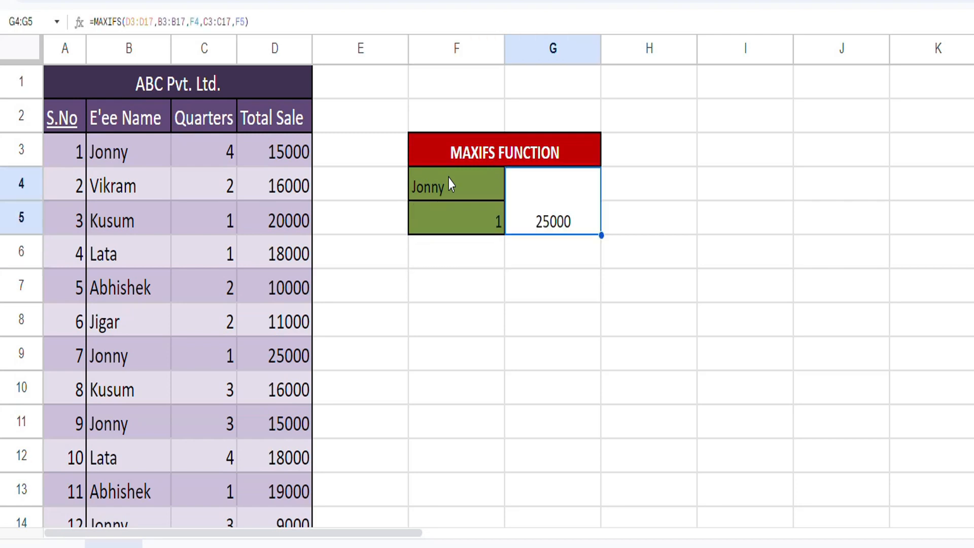
Step: Test the MAXIFS formula with other quarters by setting F5 to 2 and to 3
key("Left")
type("2")
key("Return")
key("Up")
type("3")
key("Return")
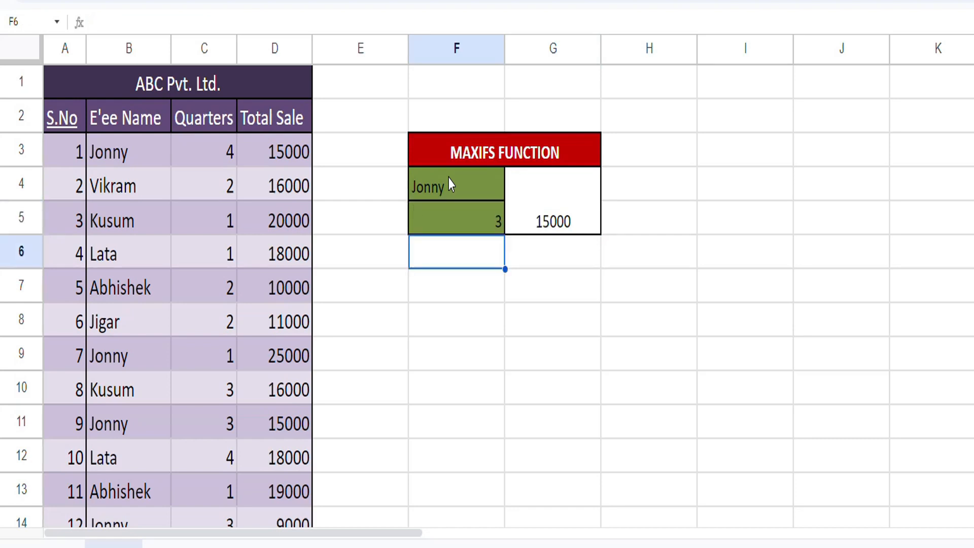
Step: Change the employee criterion in F4 to the name listed in B4
key("Up")
key("Up")
type("Vikram")
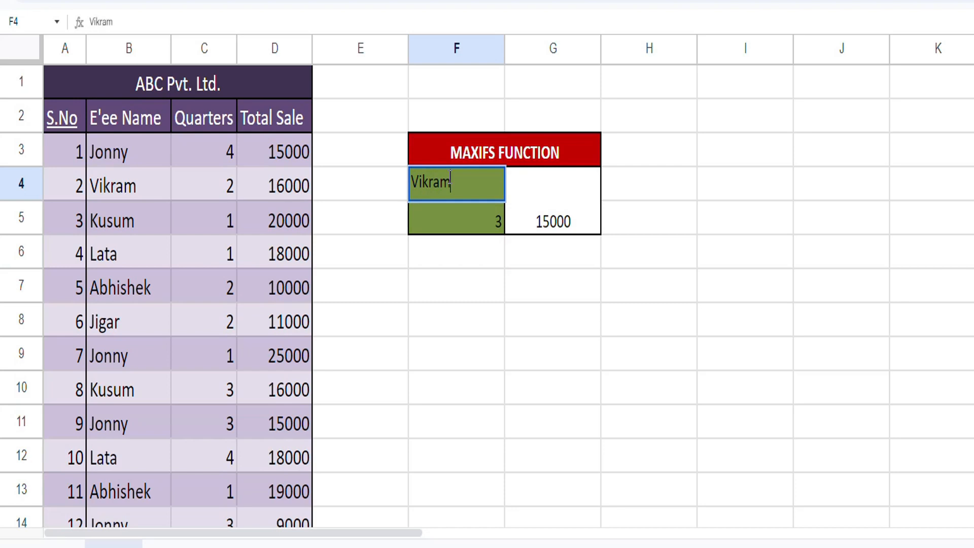
key("Return")
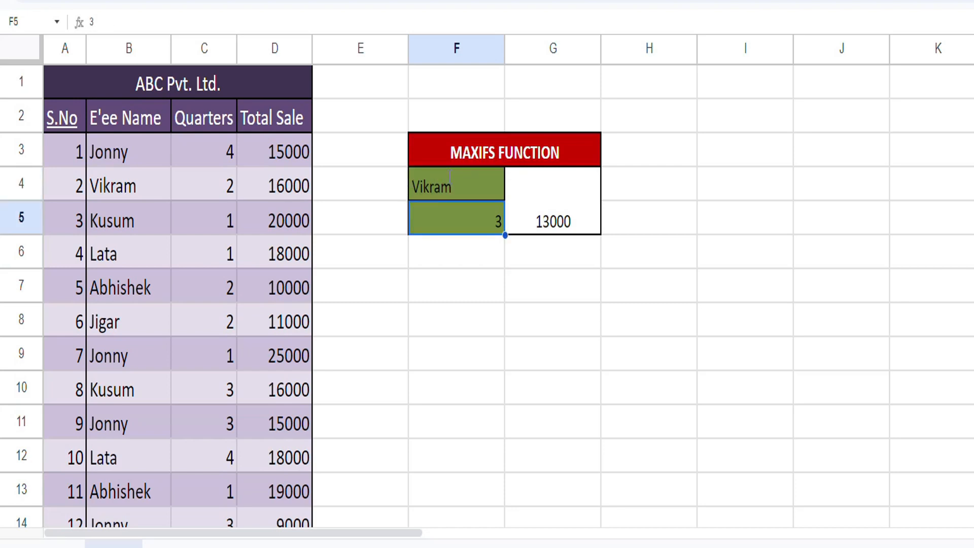